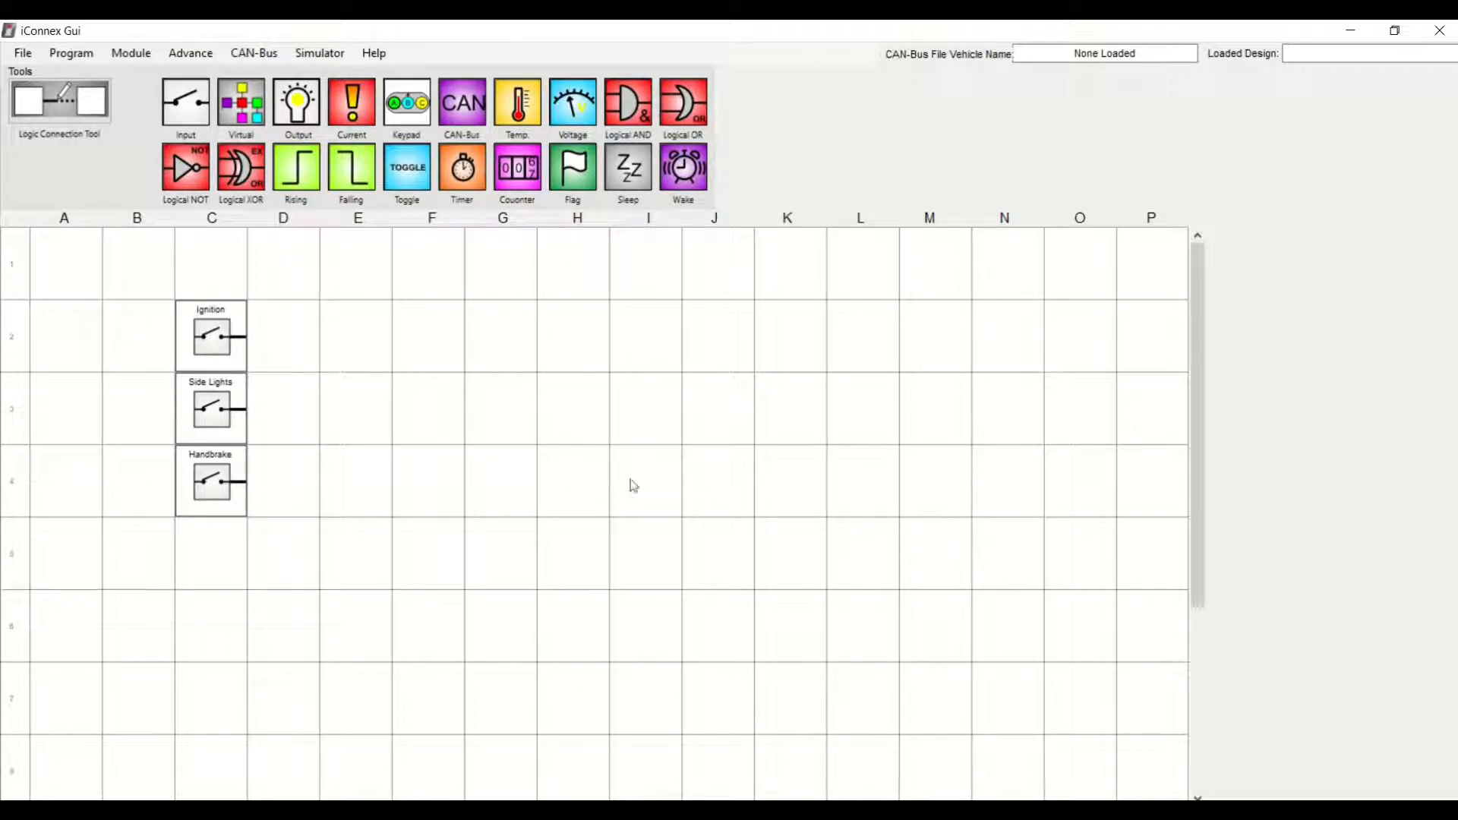
Switch to Notepad and review the module's output list, highlighting the positive outputs, negative output and relay lines
left_click(1086, 810)
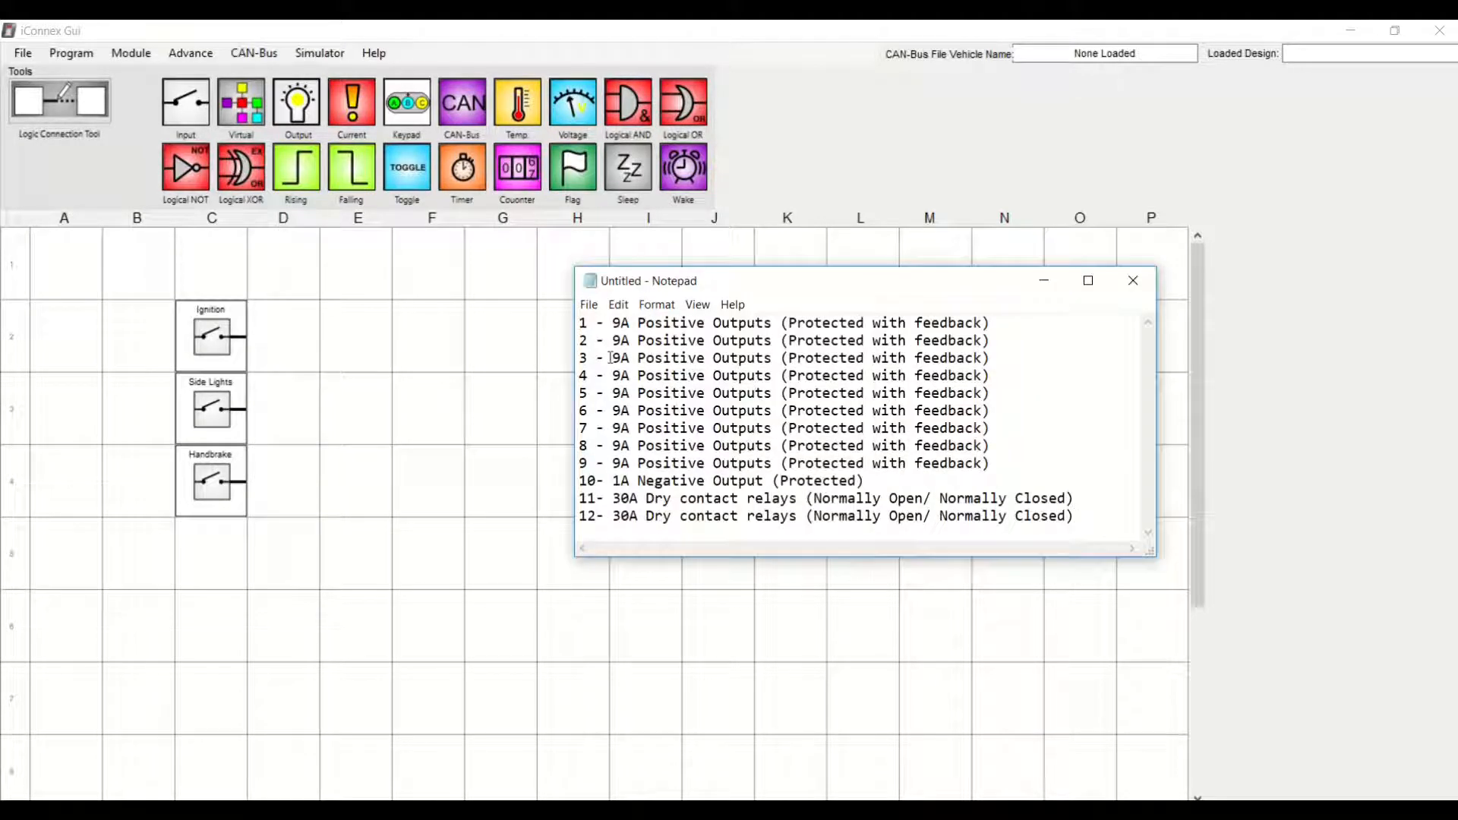
left_click_drag(582, 323, 1004, 459)
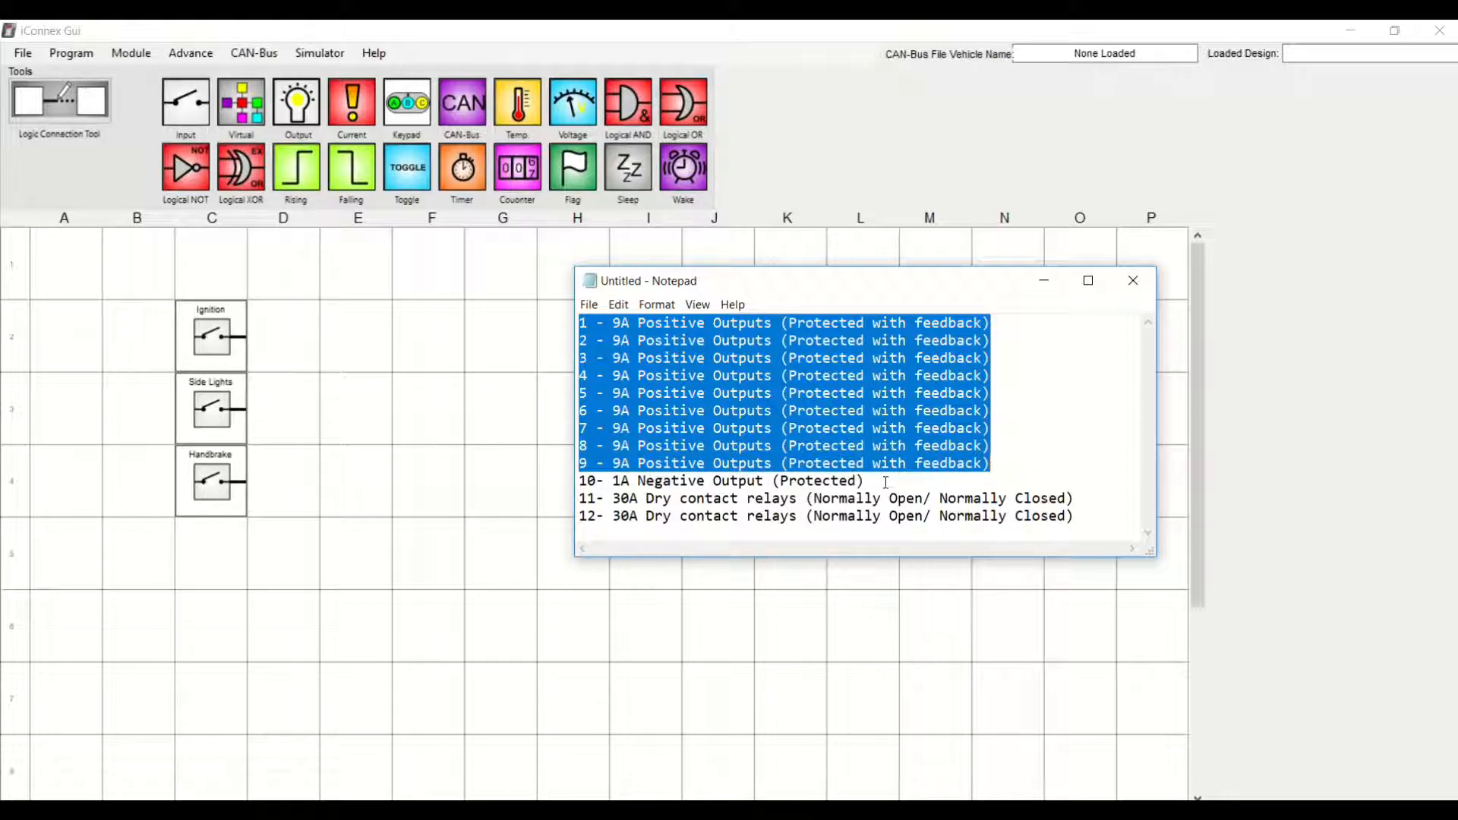
left_click_drag(881, 483, 532, 478)
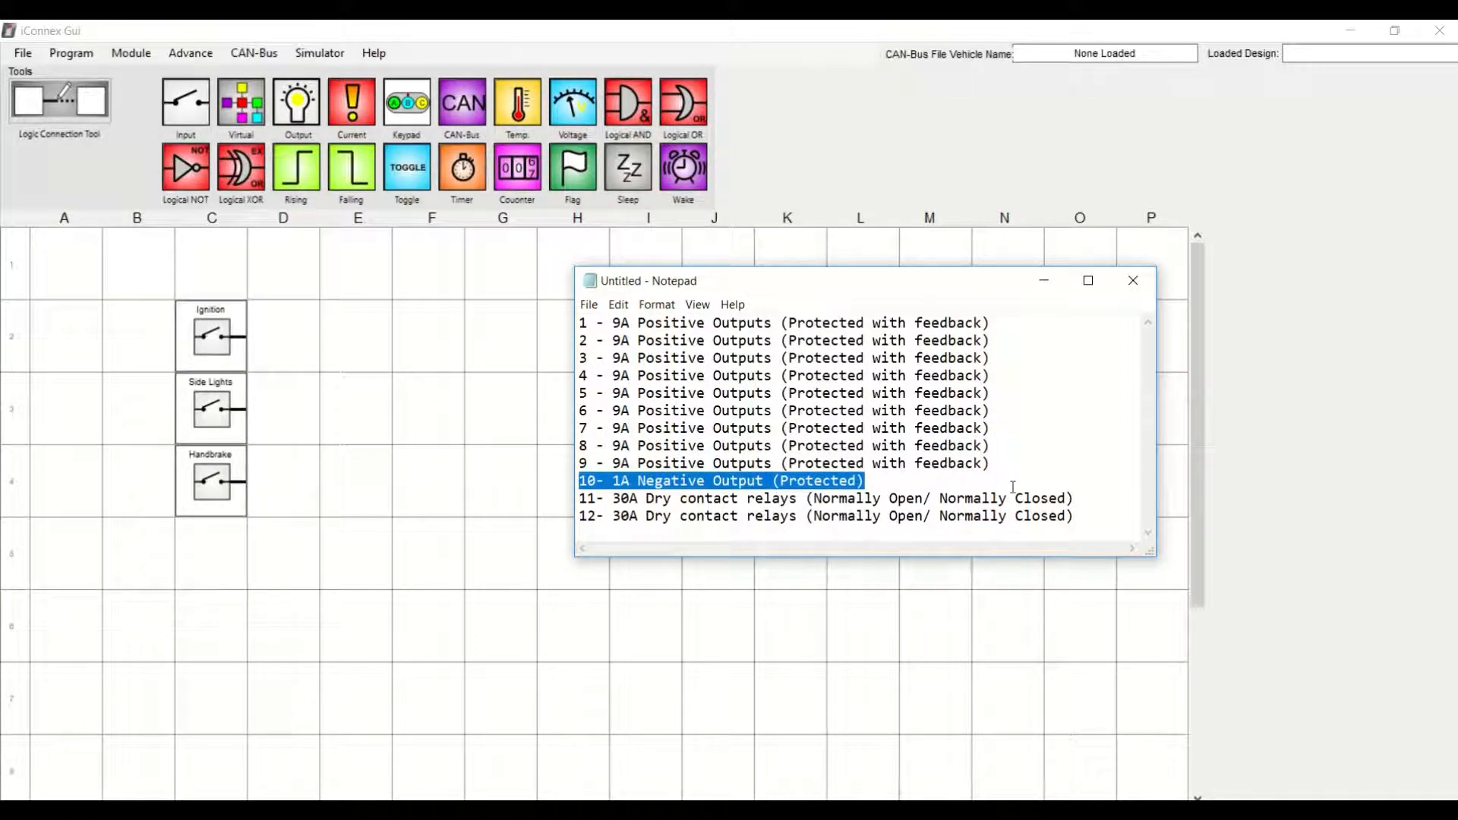
left_click_drag(1103, 519, 562, 499)
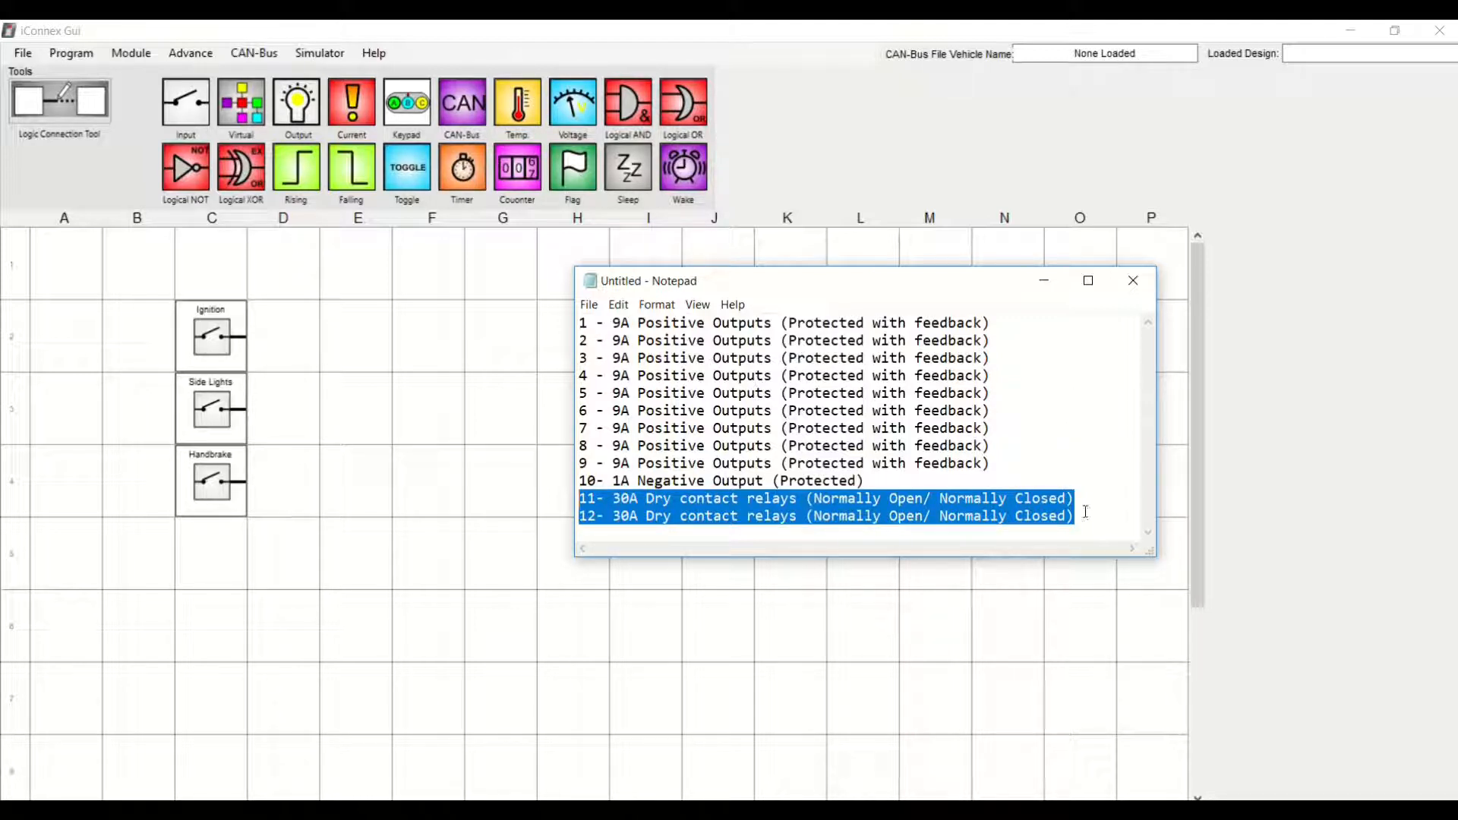
left_click(1108, 525)
left_click(1046, 281)
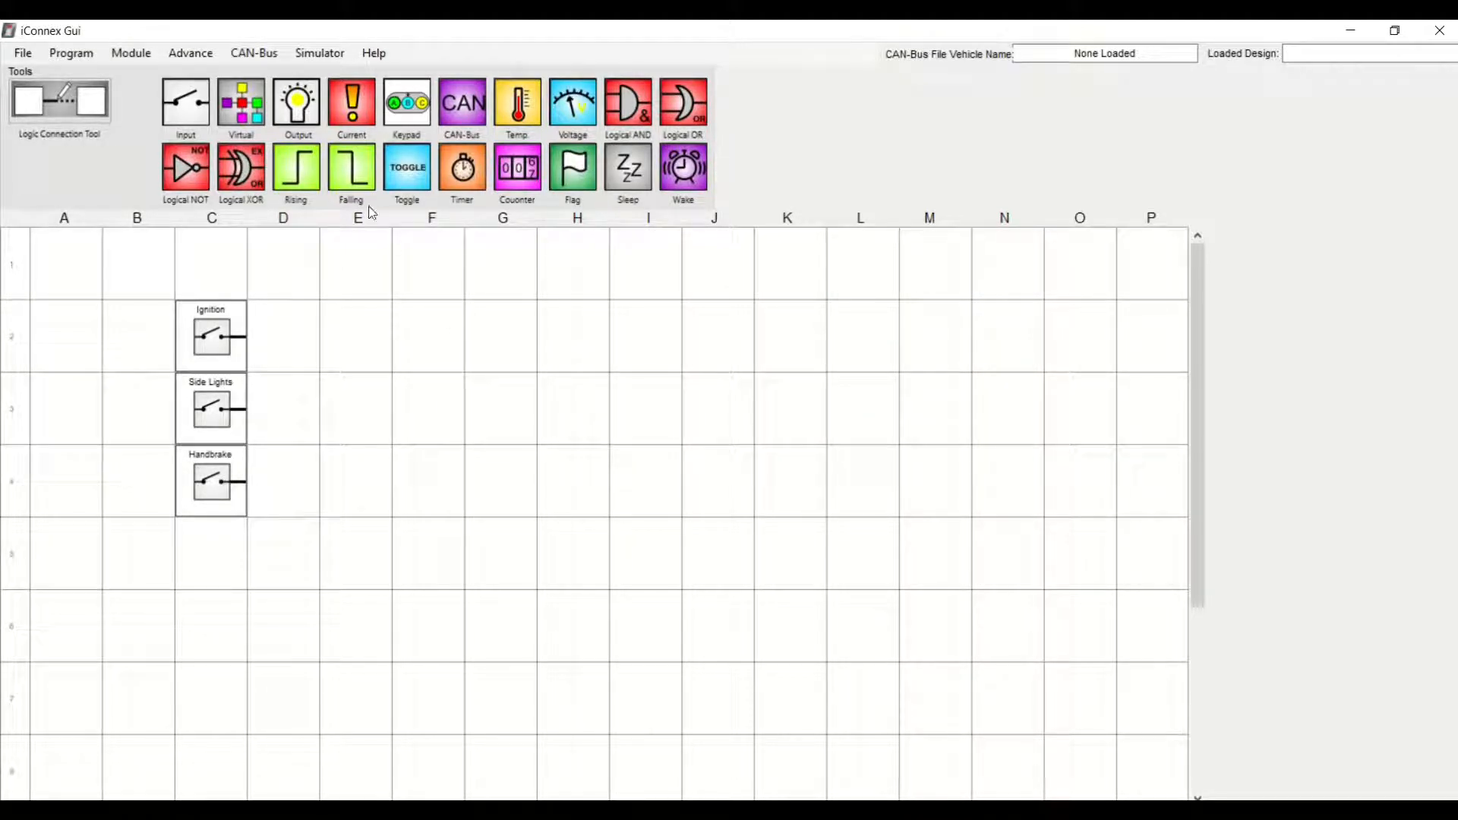
Place an Output in cell G2 named Ignition Light on module 0, output 1
left_click_drag(298, 103, 503, 334)
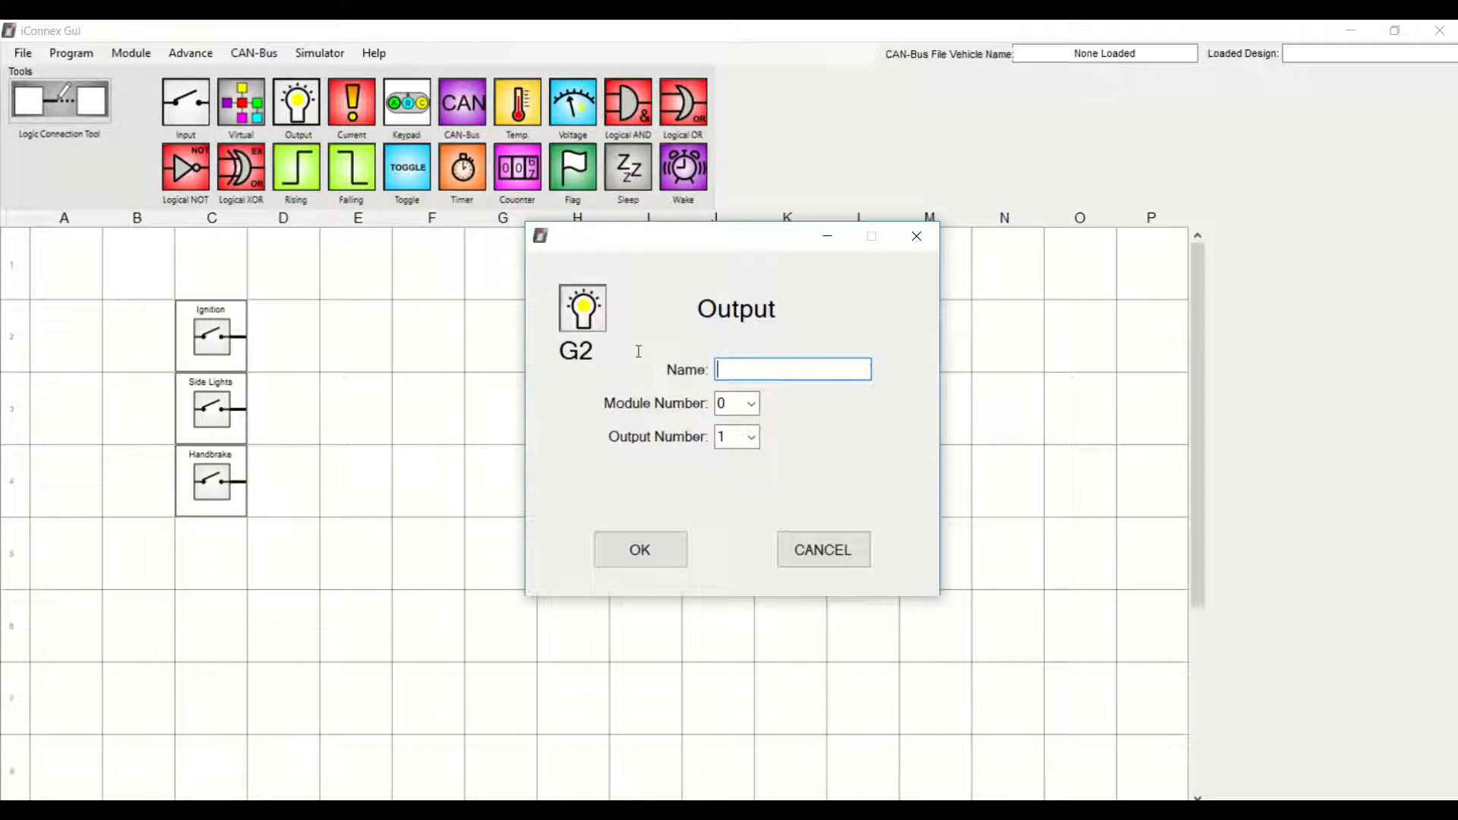
type("Ignition Light")
left_click(752, 404)
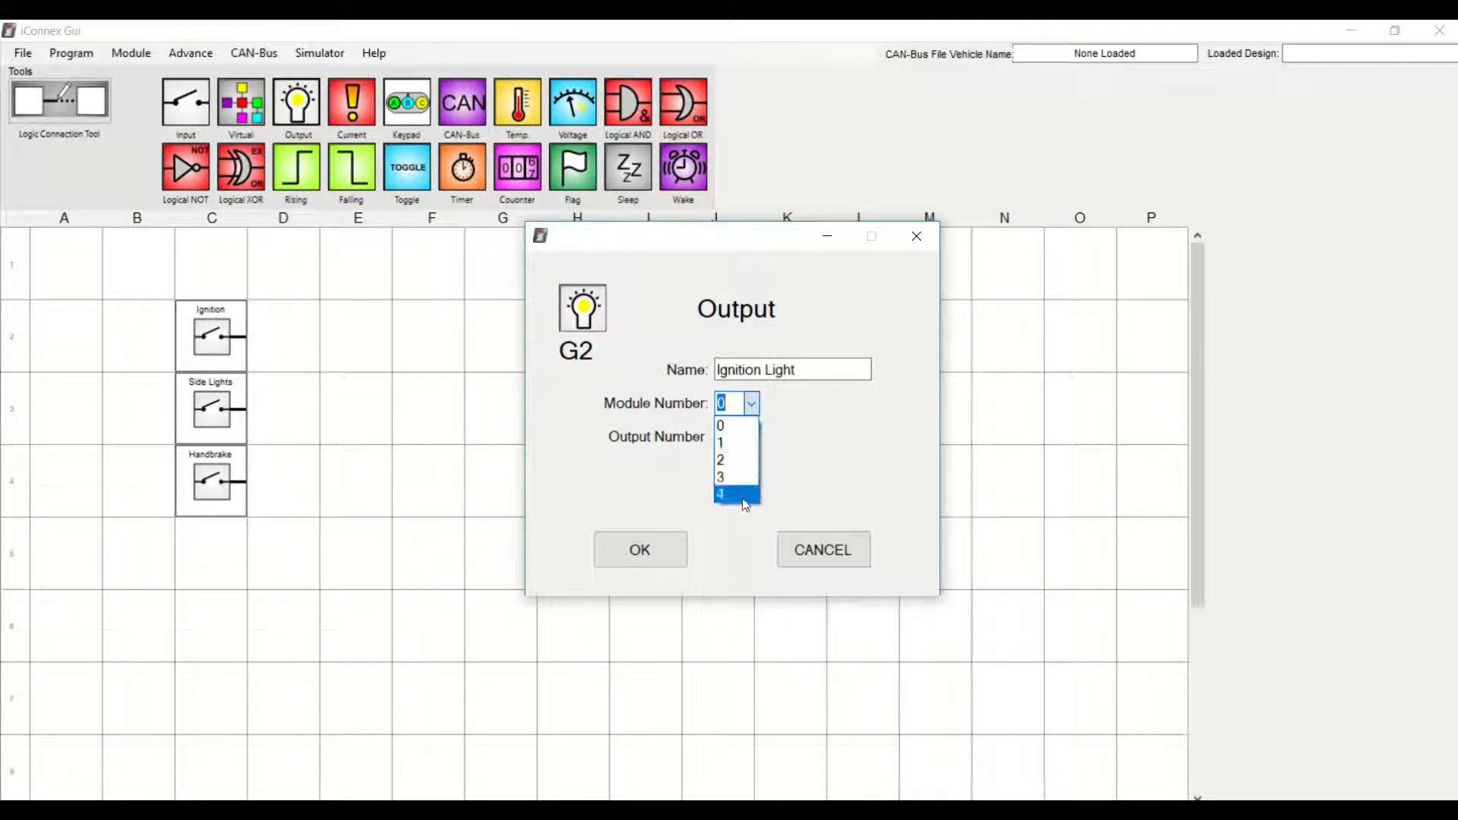
left_click(744, 430)
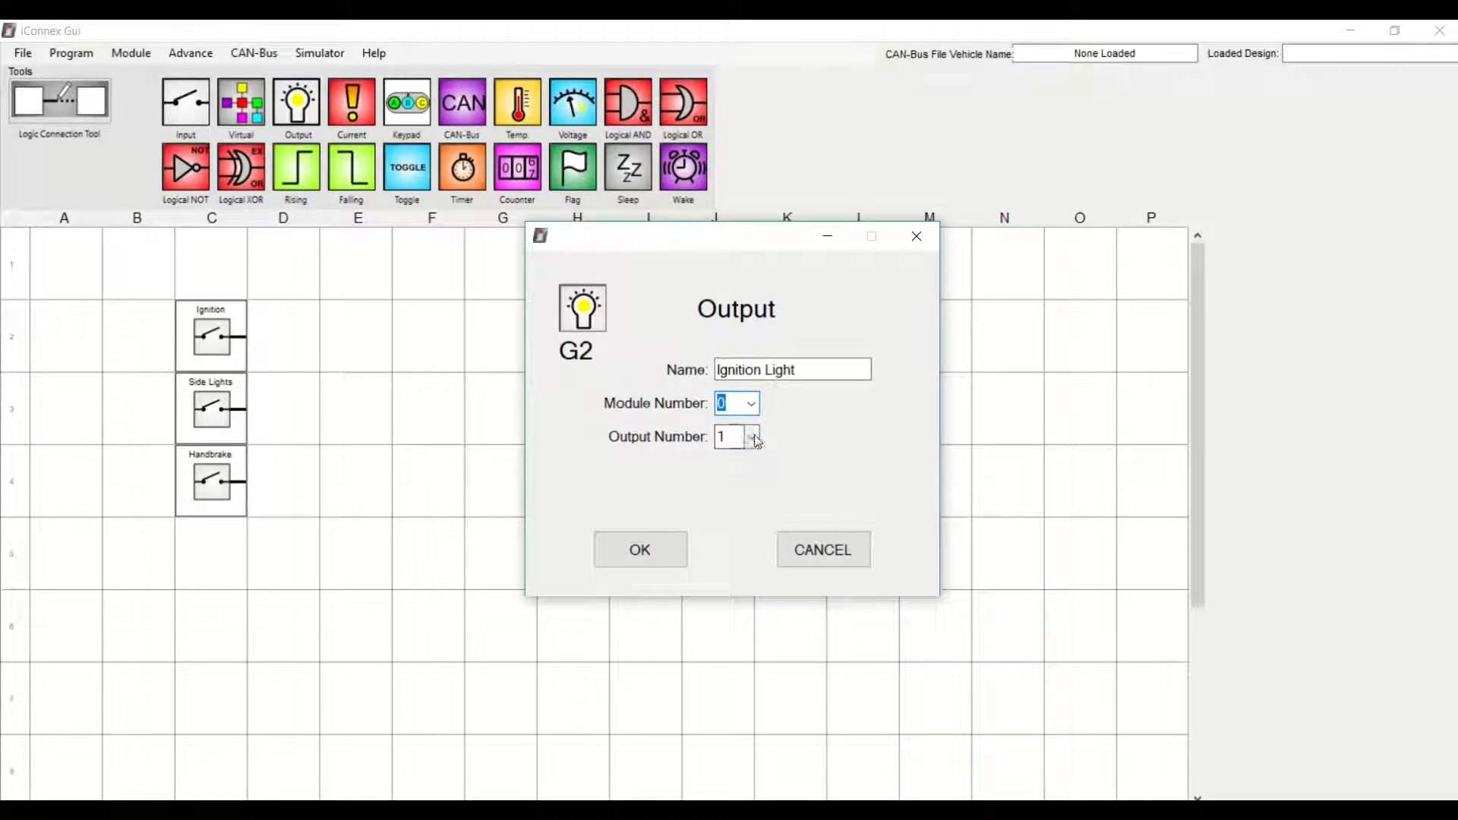
left_click(752, 437)
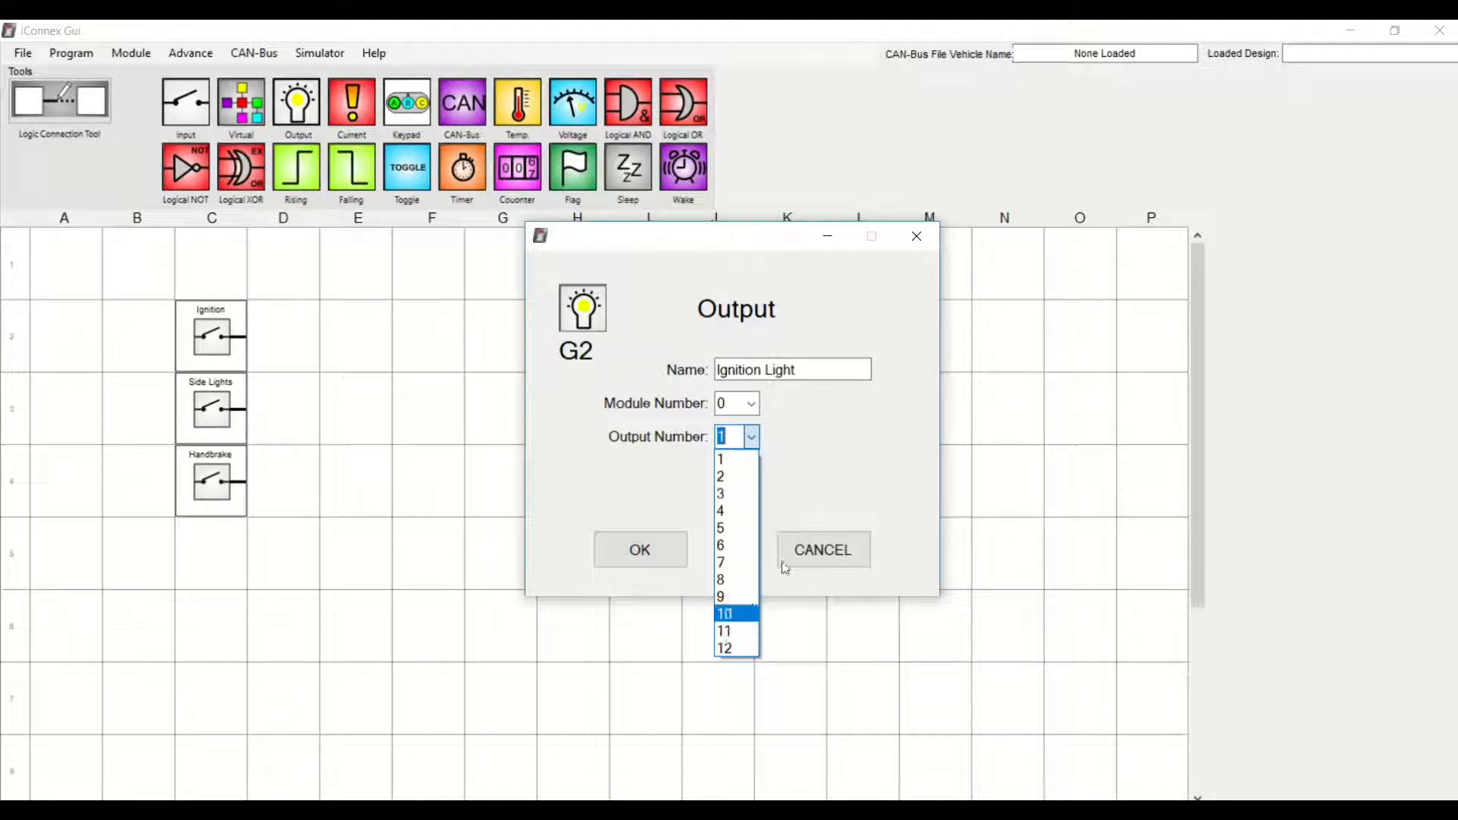
left_click(817, 474)
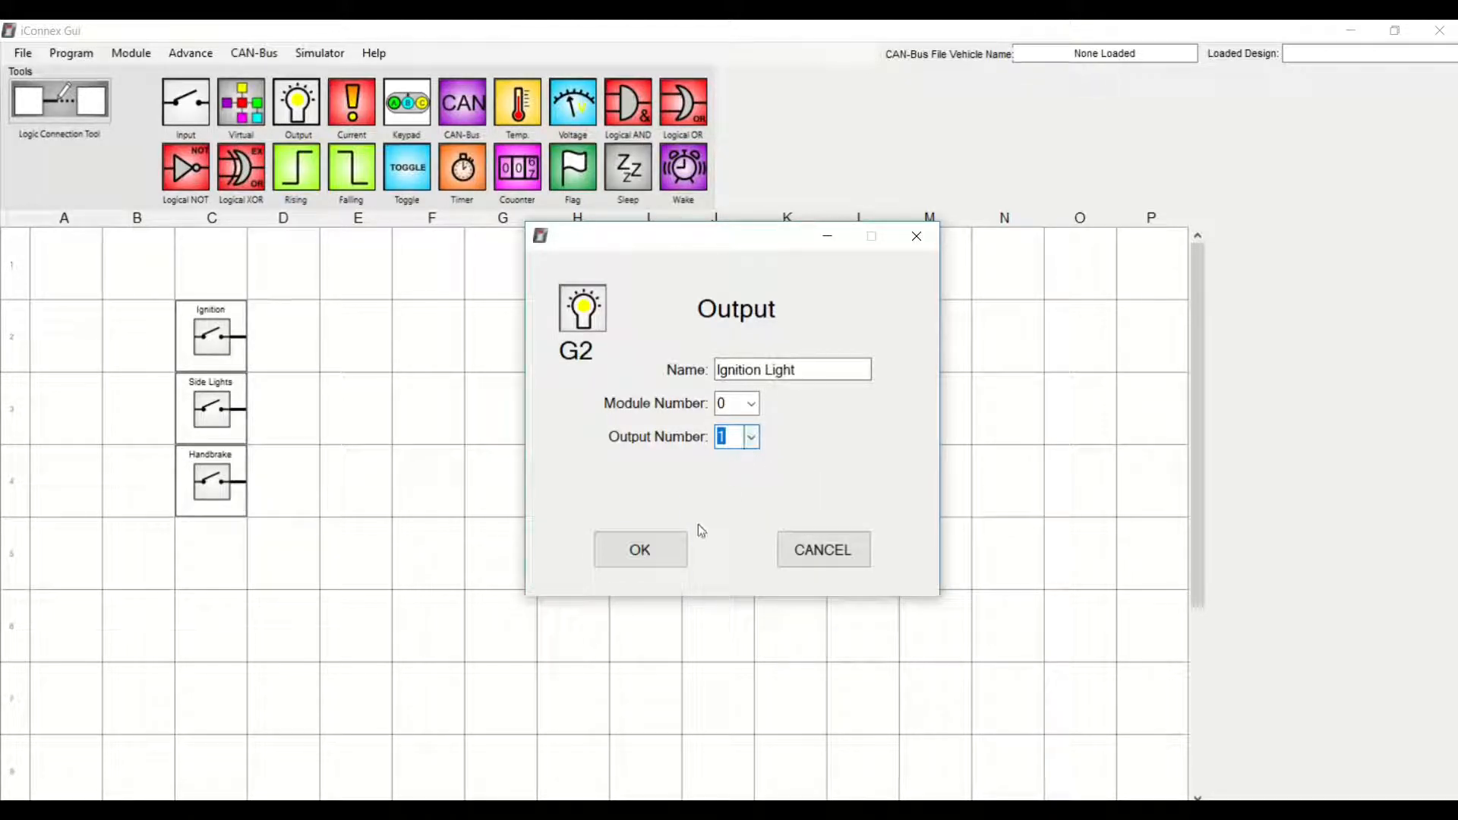
left_click(642, 559)
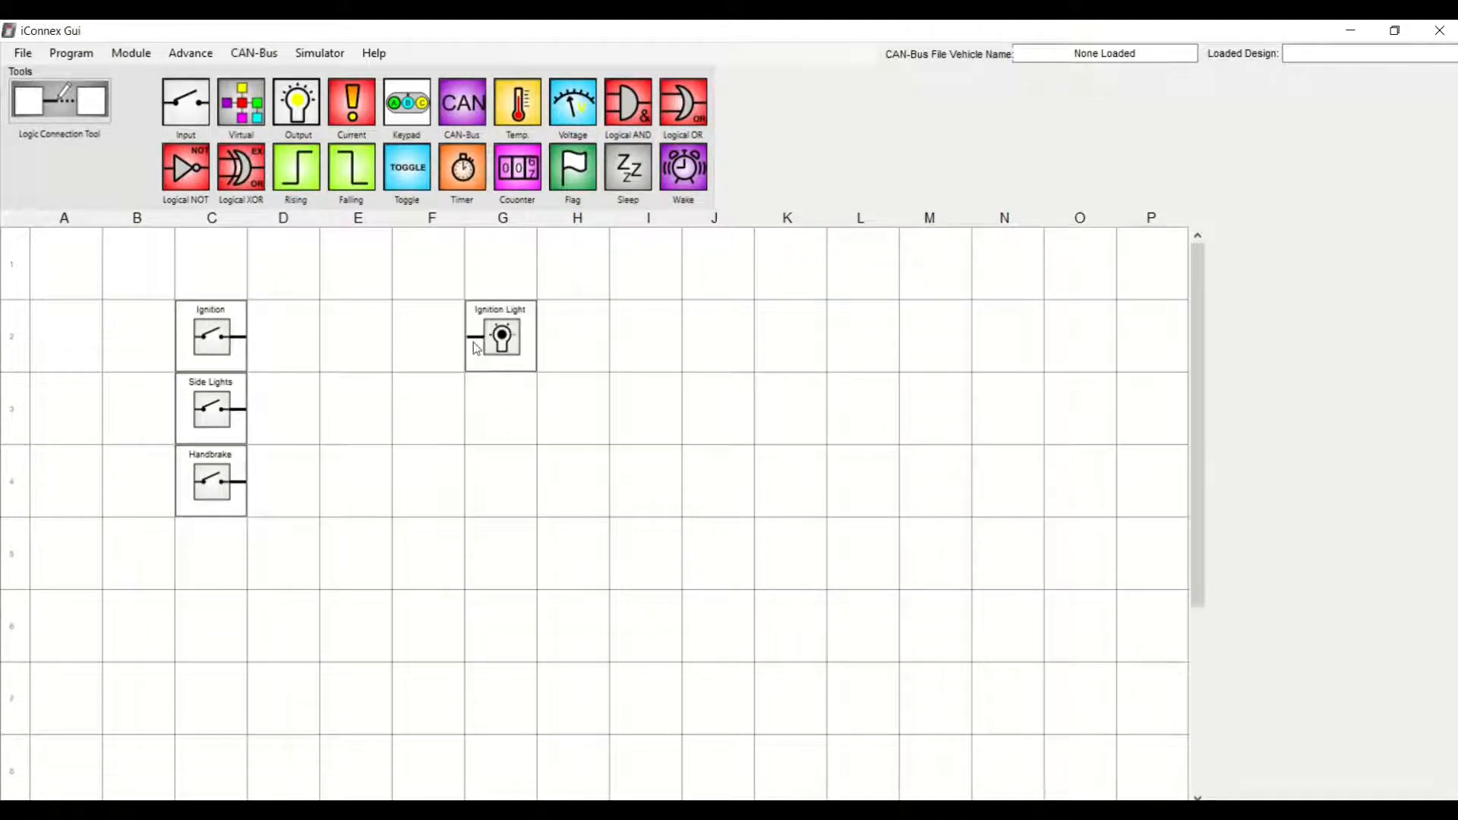
Place an Output in cell G3 named Marker Lights on module 0, output 2
left_click_drag(296, 102, 497, 407)
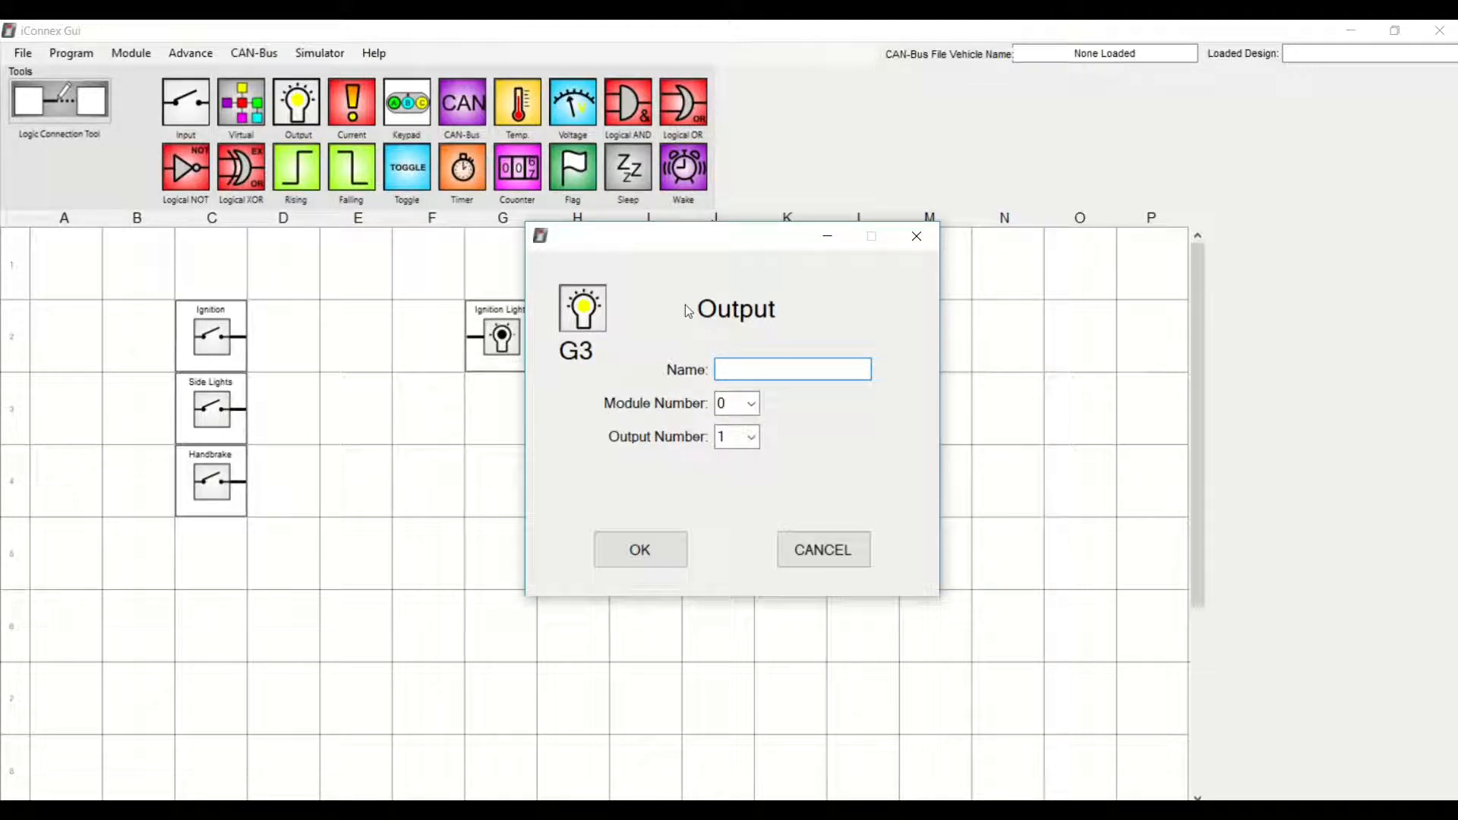
type("Marker Lights")
left_click(751, 438)
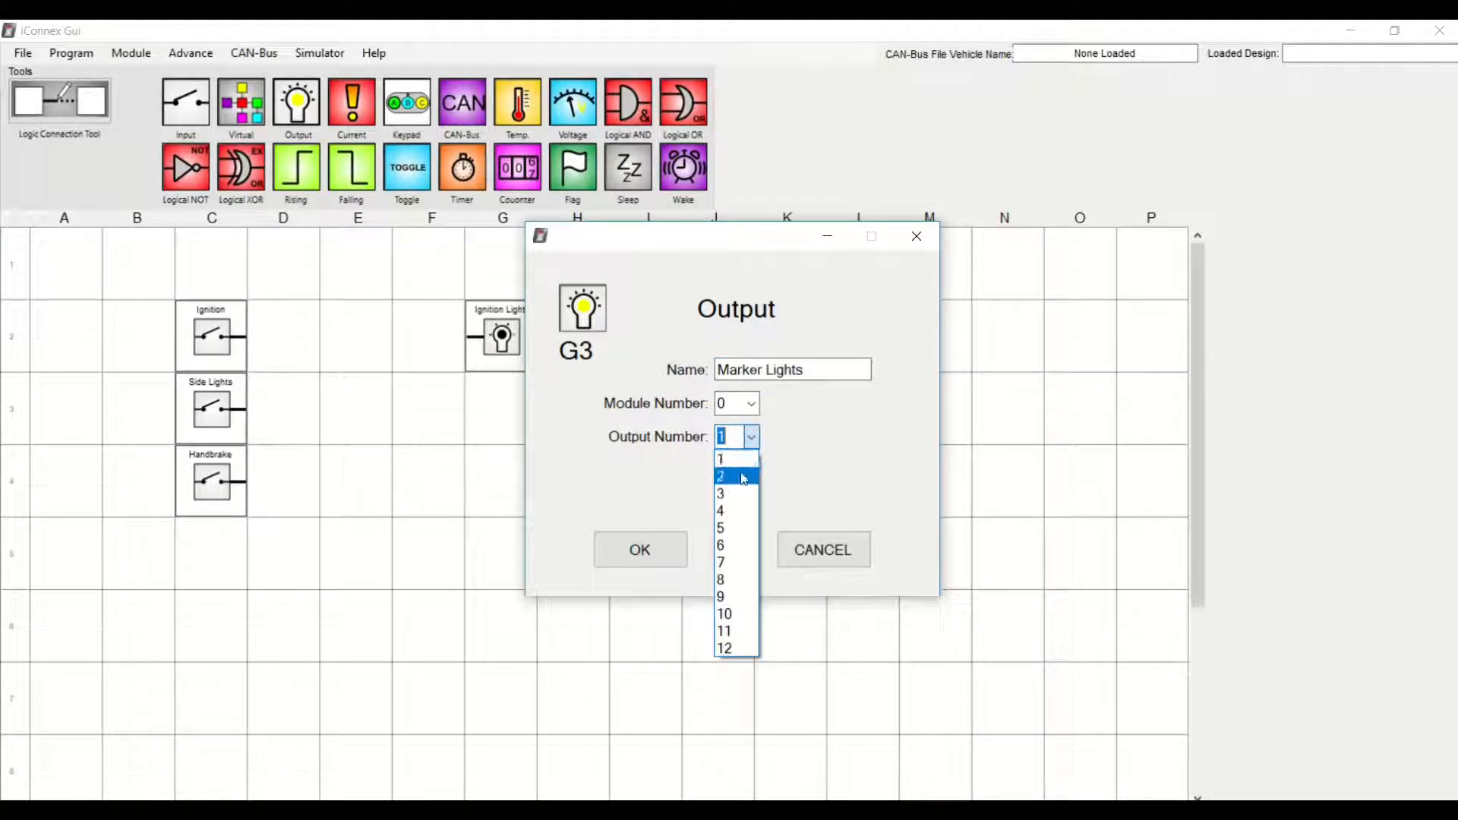
left_click(741, 477)
left_click(640, 552)
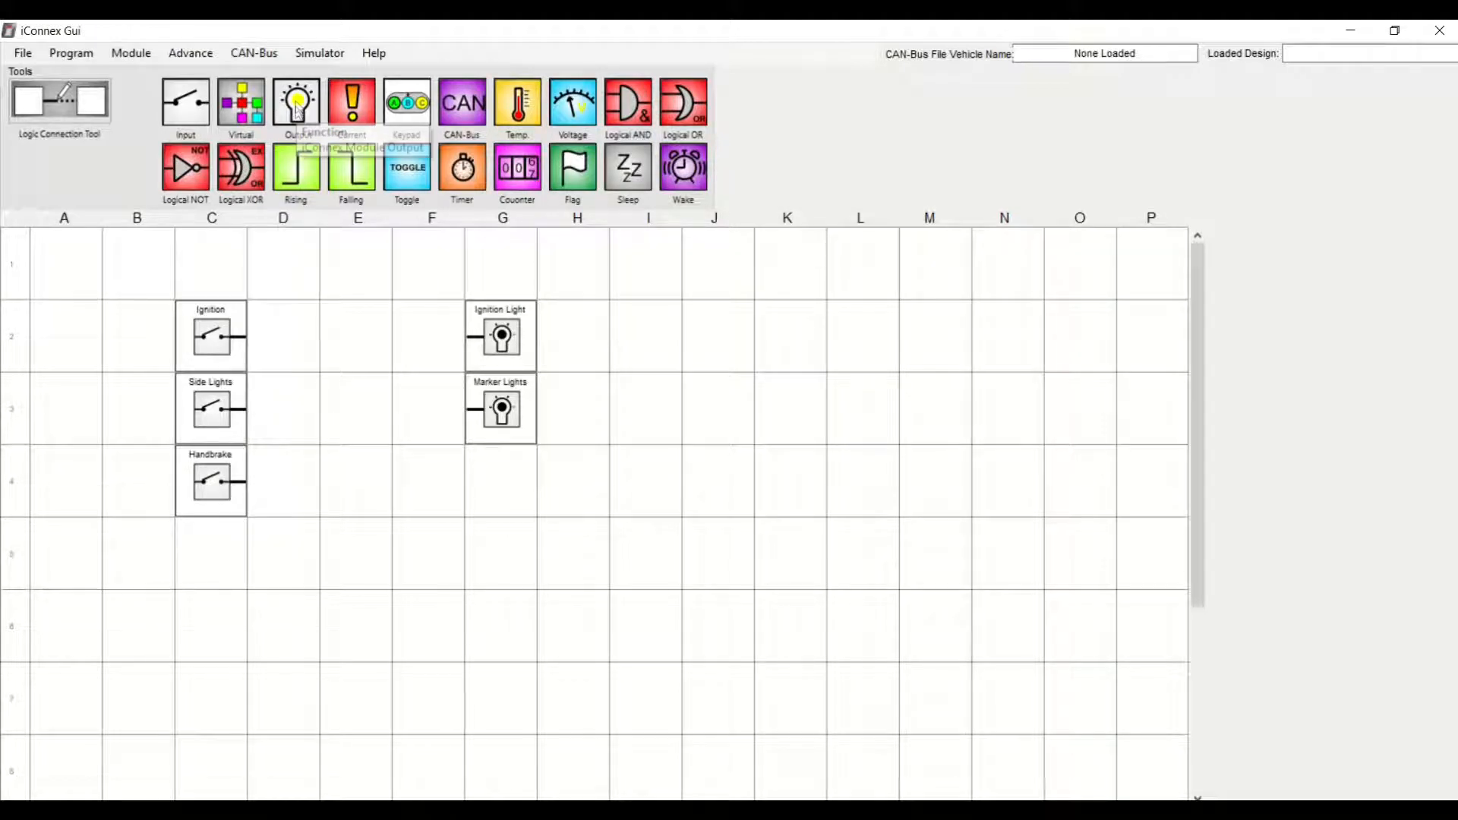
Place an Output in cell G4 named Handbrake Light on module 0, output 3
left_click_drag(298, 106, 499, 477)
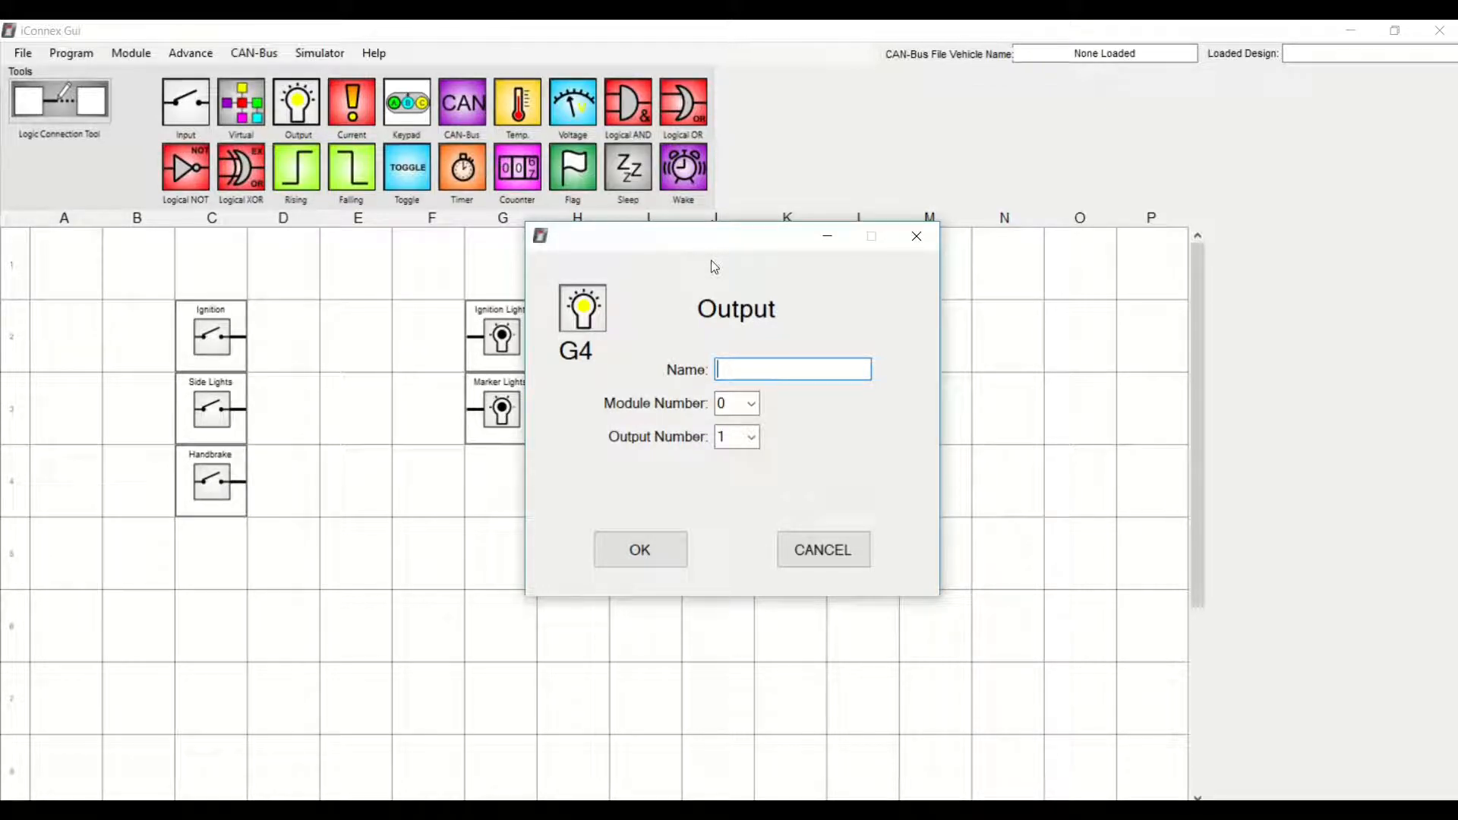
type("Handbrake Lig")
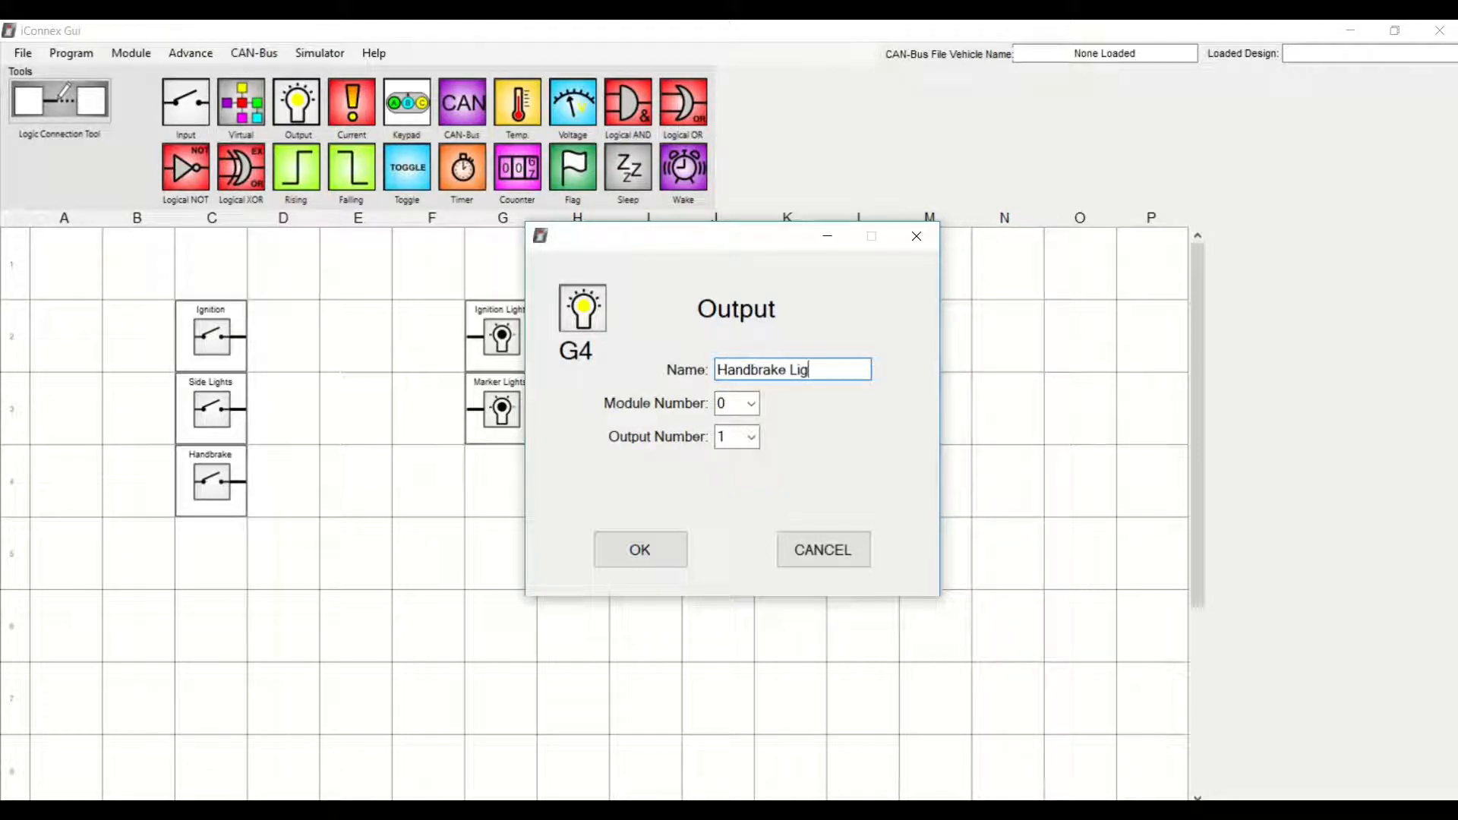
type("ht")
left_click(754, 405)
left_click(755, 409)
left_click(752, 437)
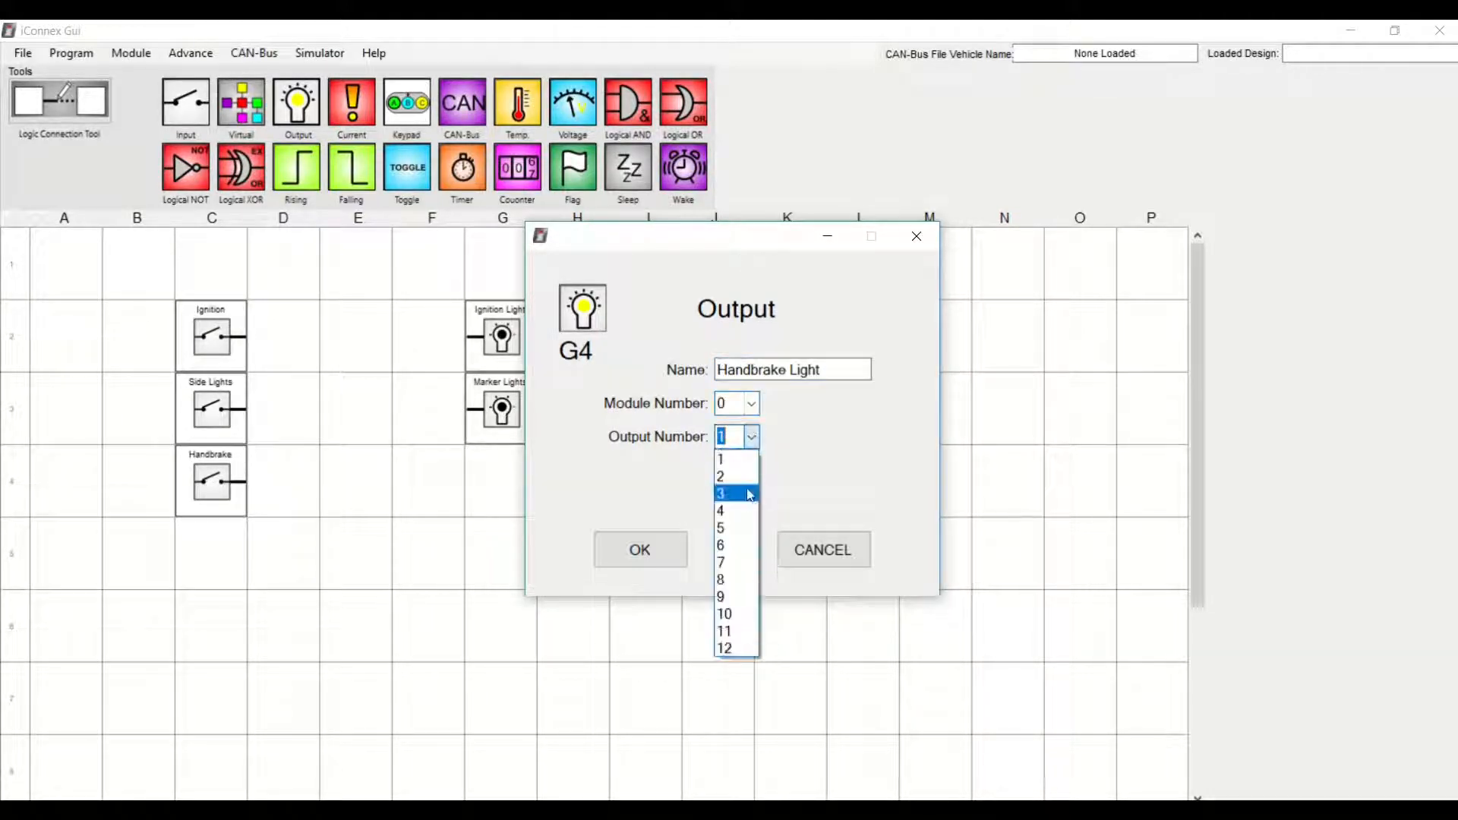
left_click(742, 503)
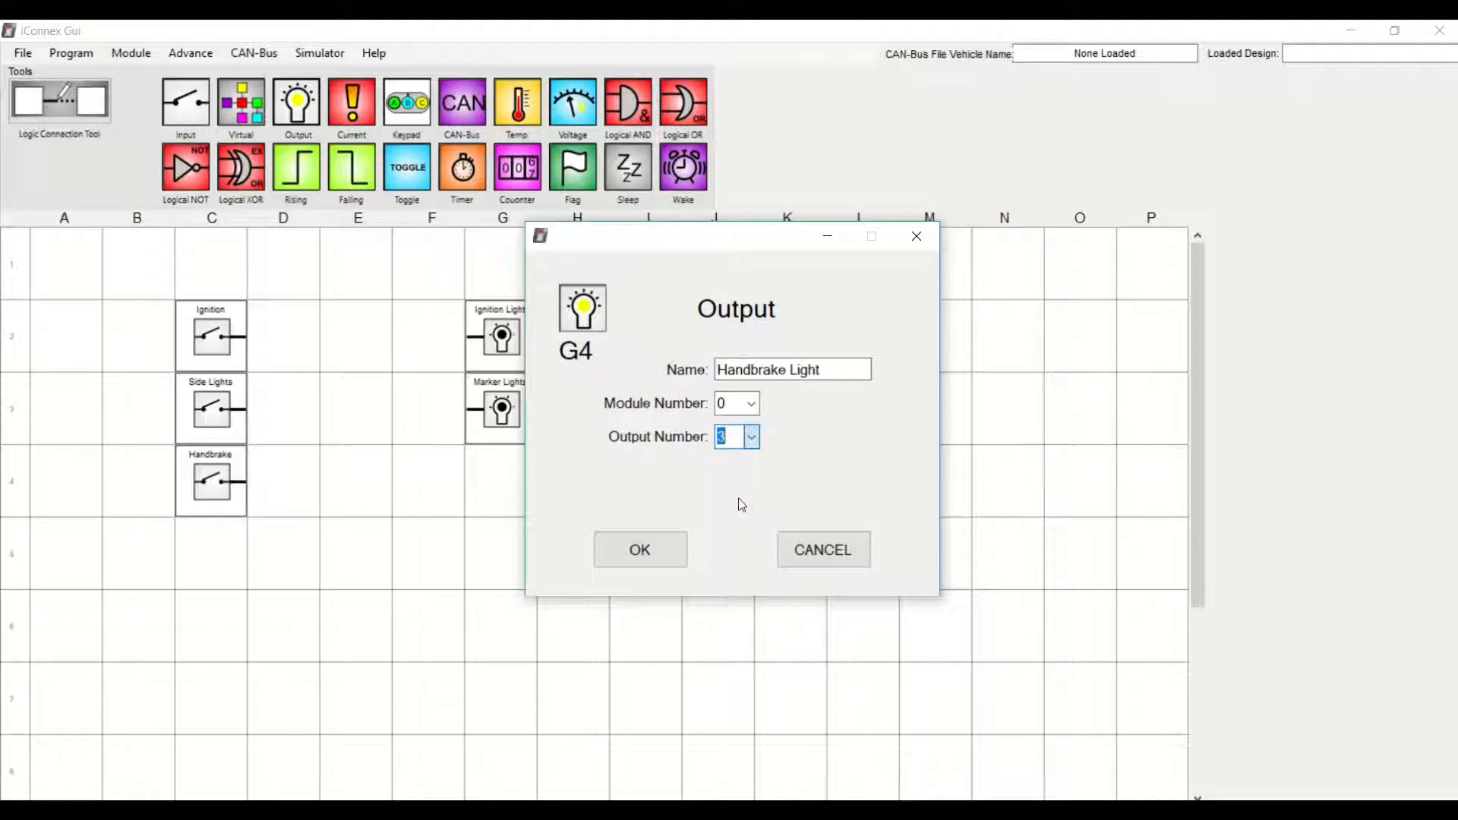
left_click(640, 558)
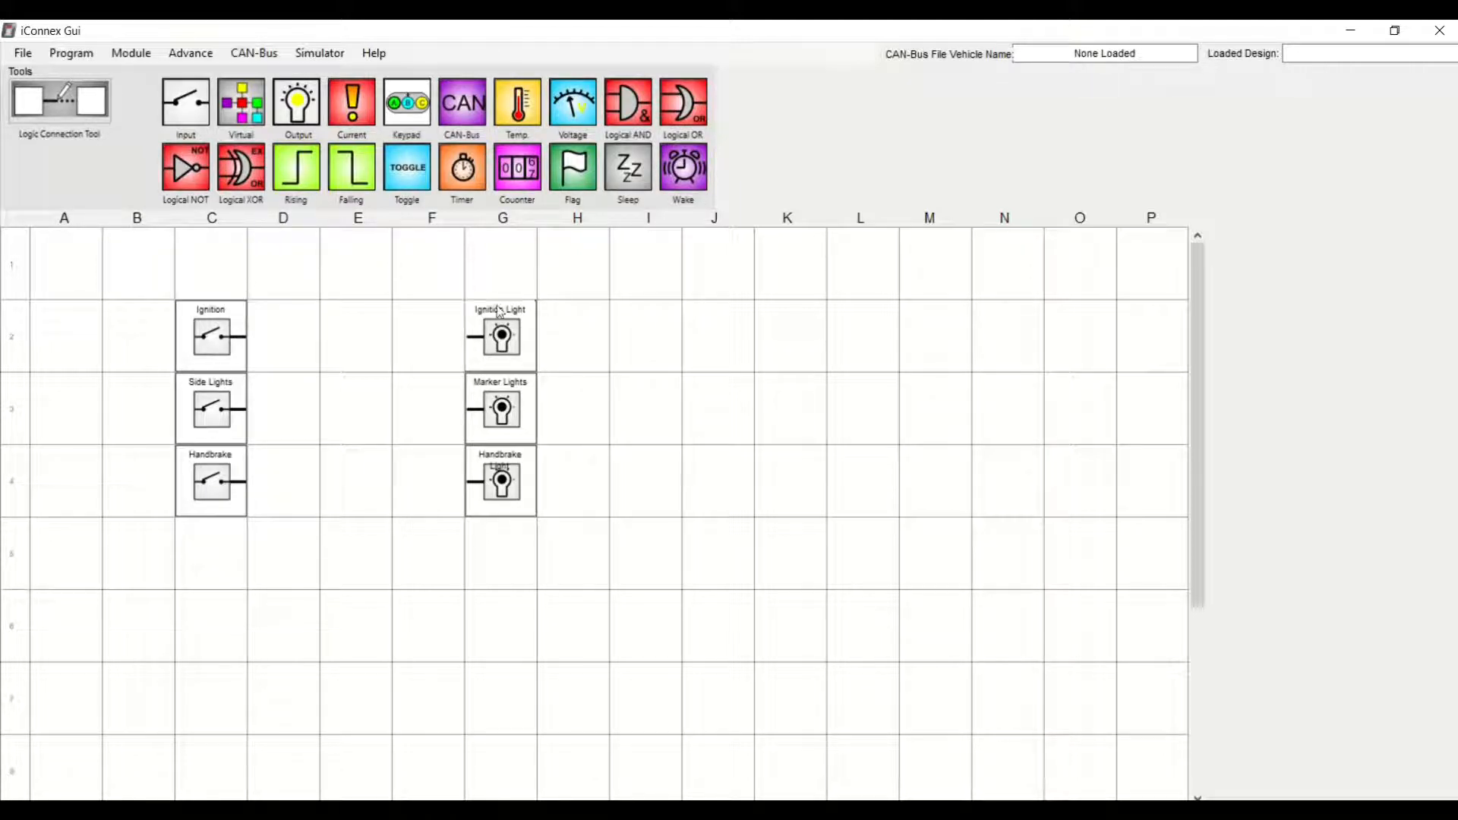
With the Logic Connection Tool, wire Ignition, Side Lights and Handbrake inputs to their matching output lights in row order
left_click(68, 102)
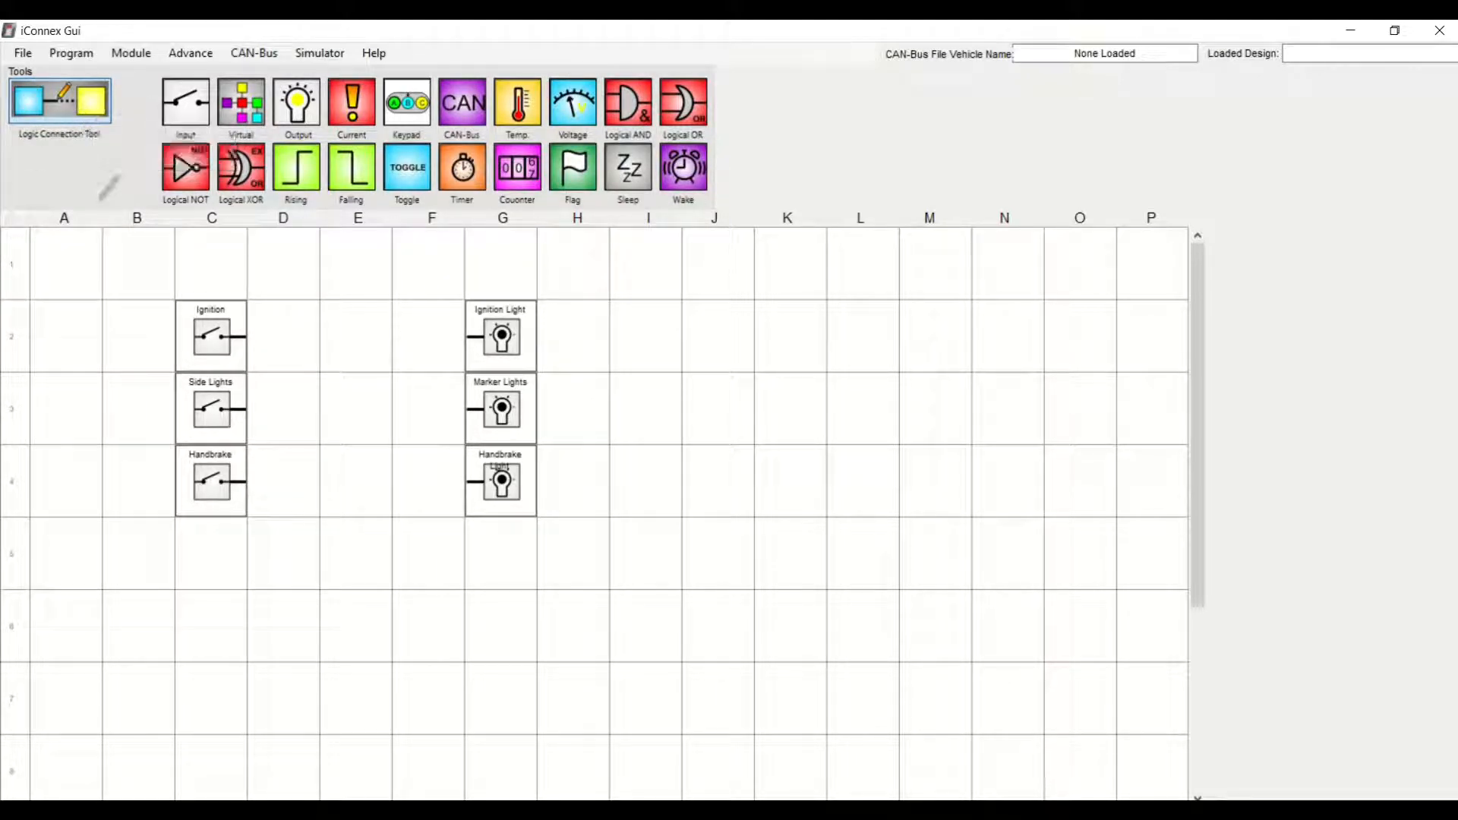
left_click(212, 334)
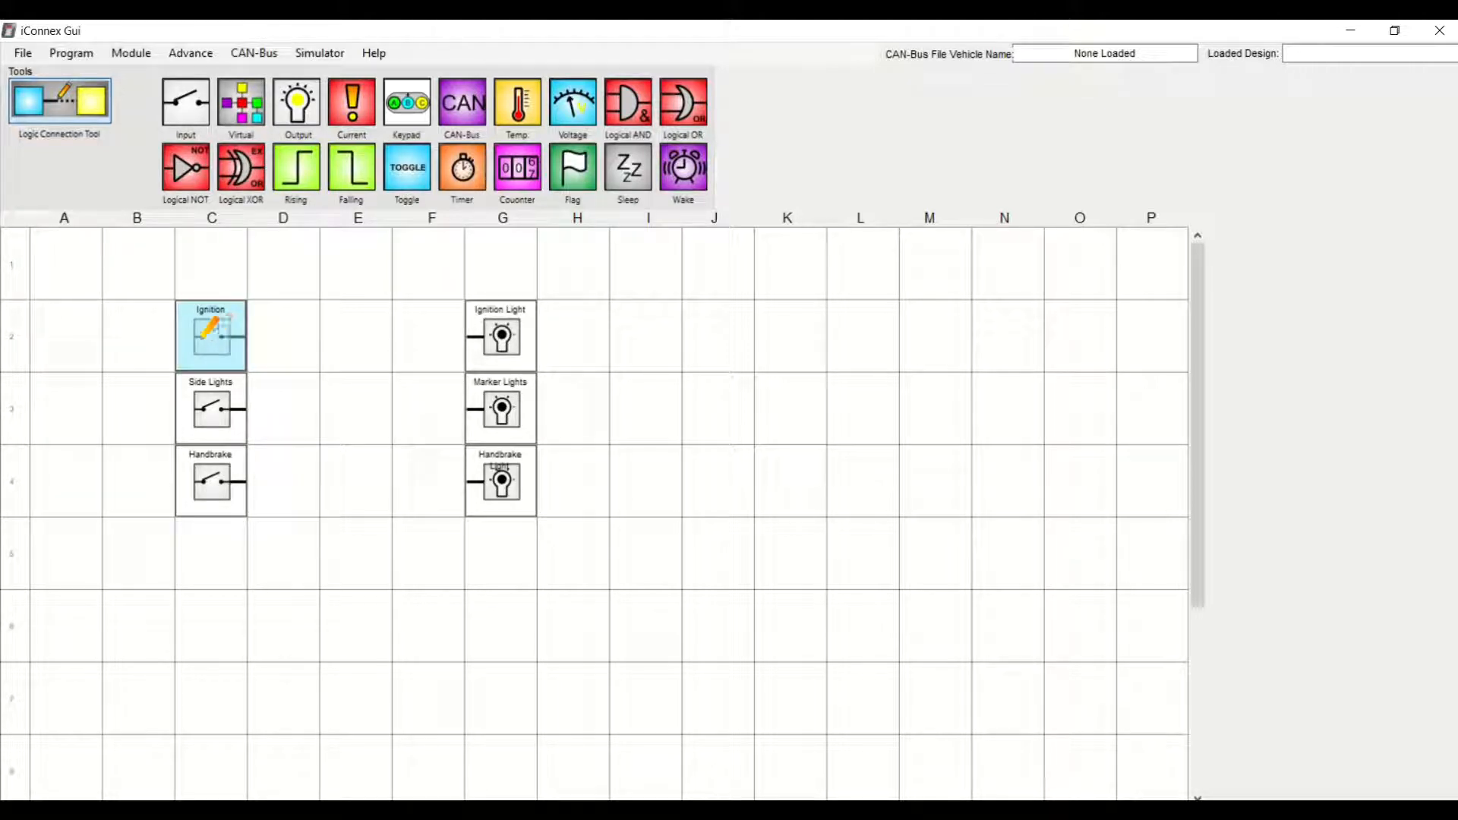
left_click_drag(204, 334, 502, 332)
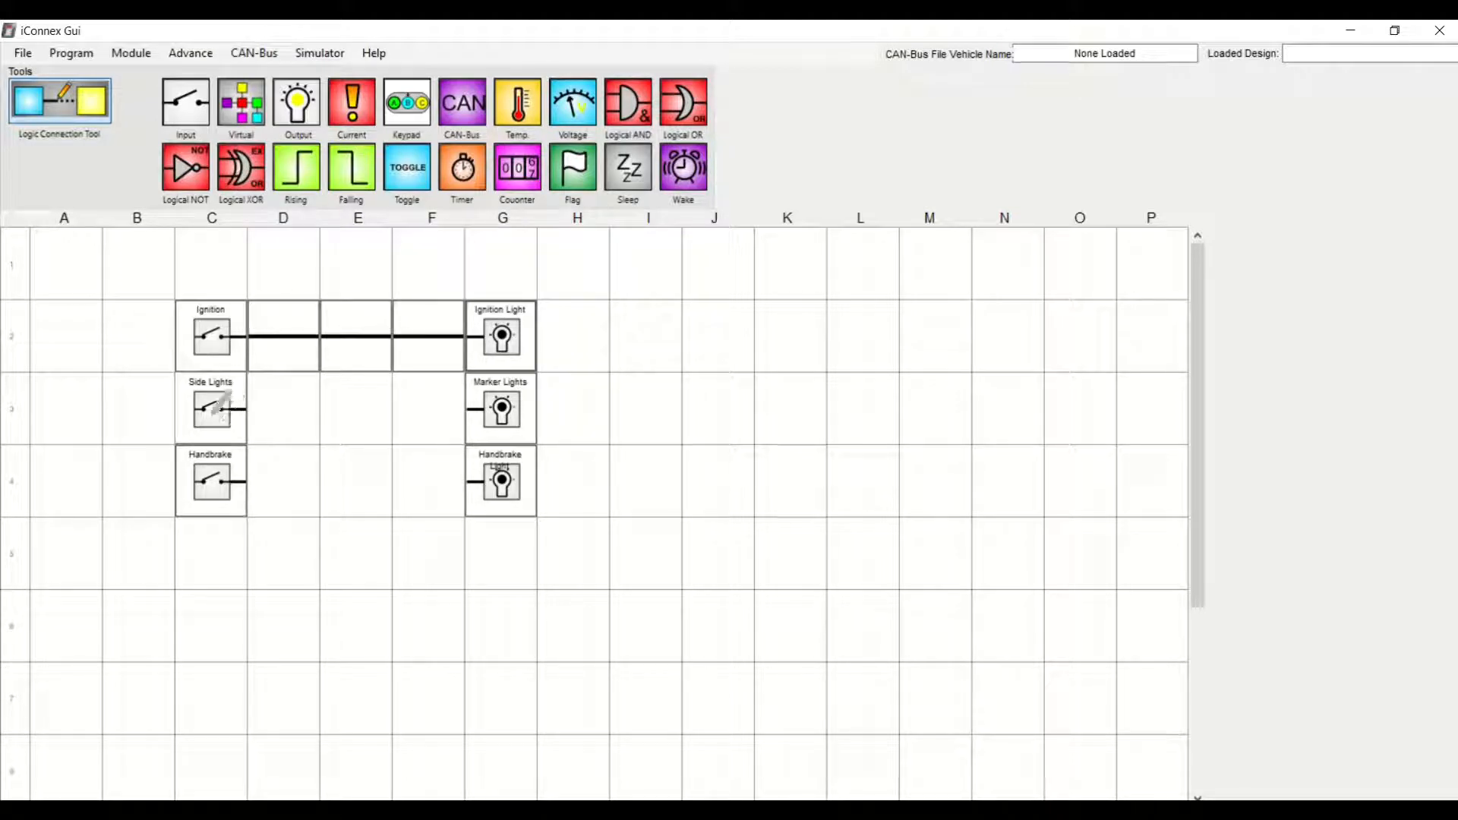
left_click_drag(215, 402, 495, 400)
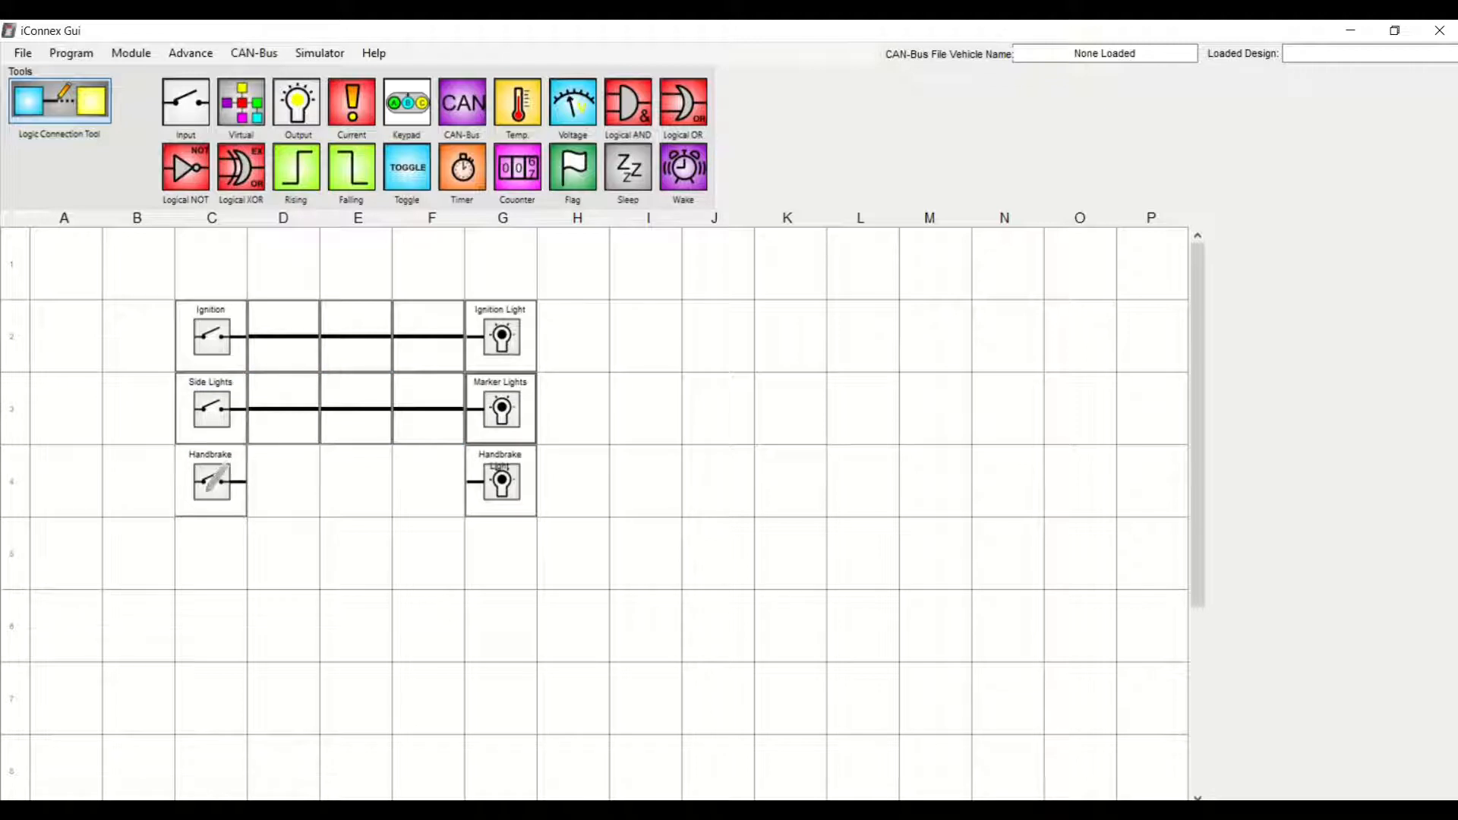
left_click_drag(213, 480, 499, 479)
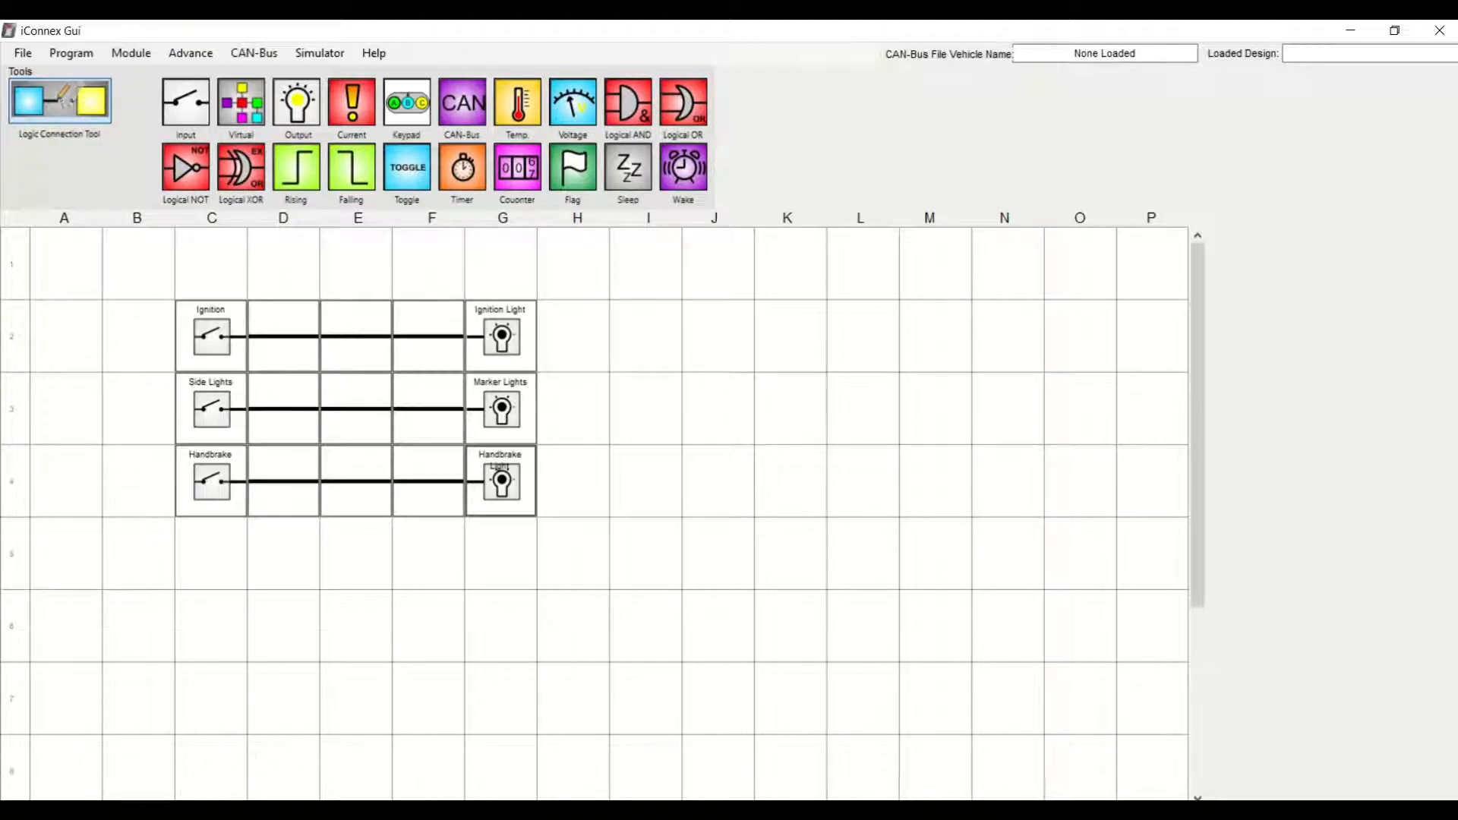
left_click(62, 100)
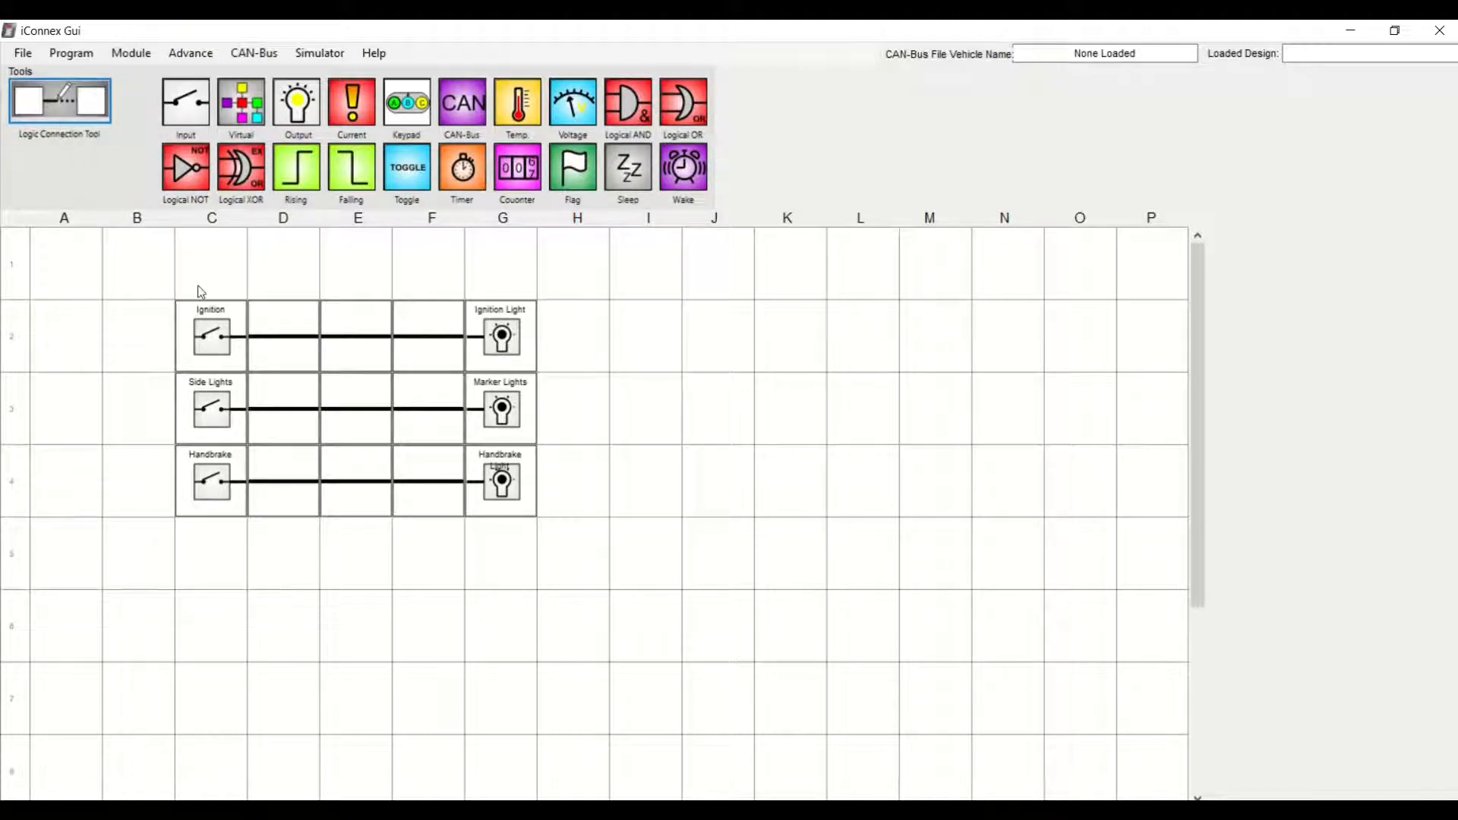